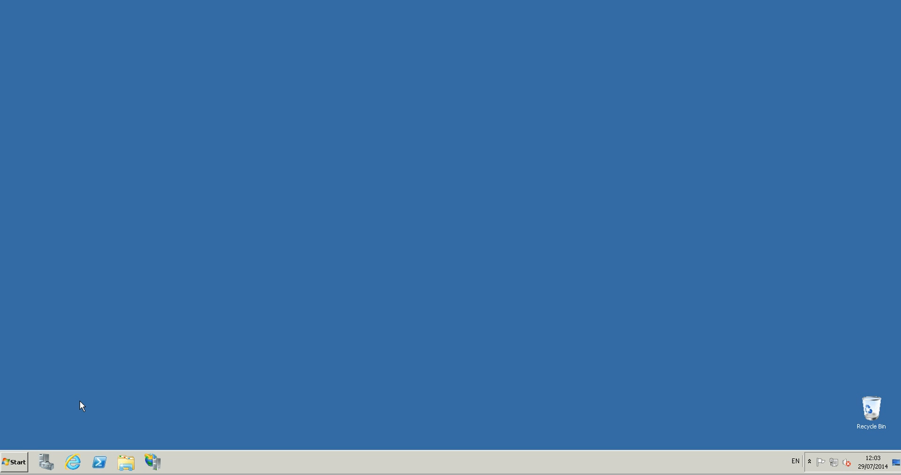
Launch the SharePoint Server 2010 setup from DVD drive D: and minimize the Computer window.
click(14, 461)
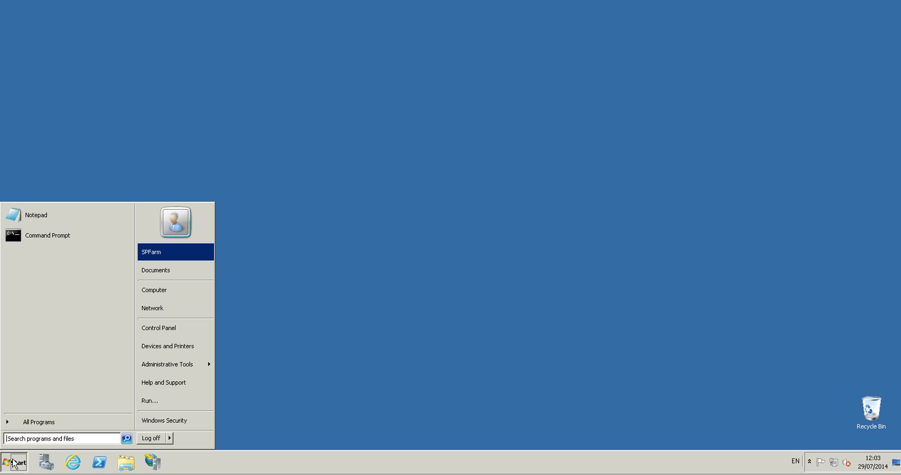
click(46, 421)
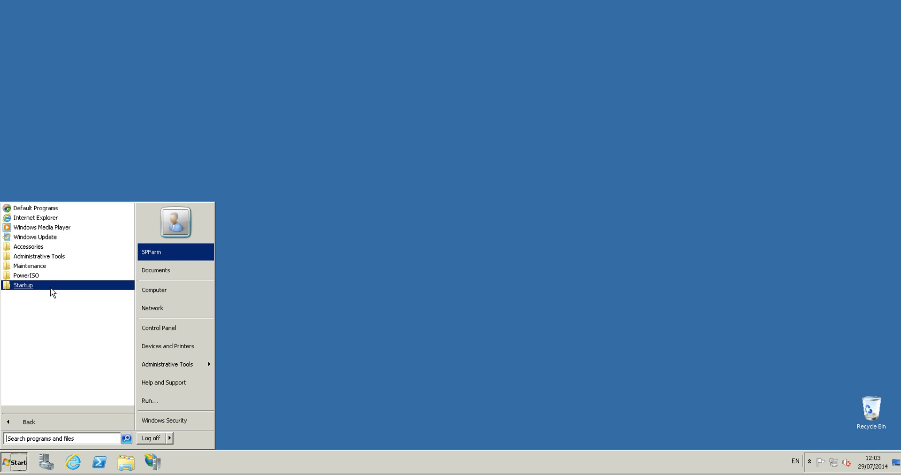
click(160, 289)
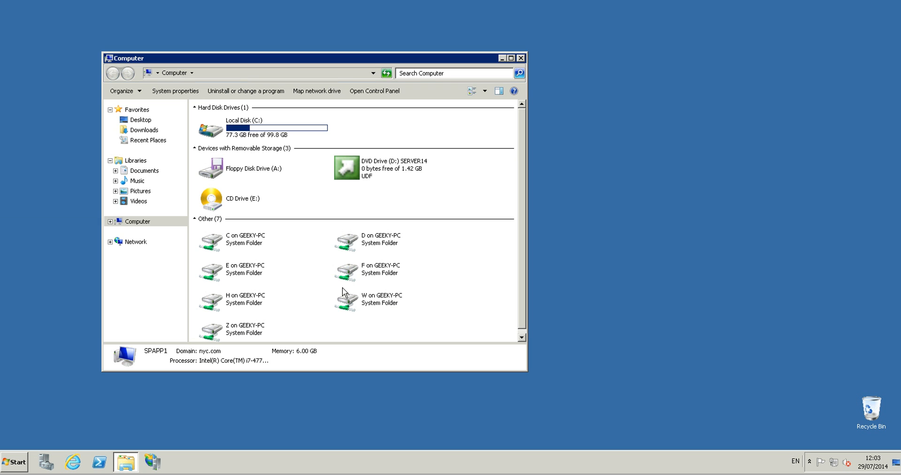
click(376, 168)
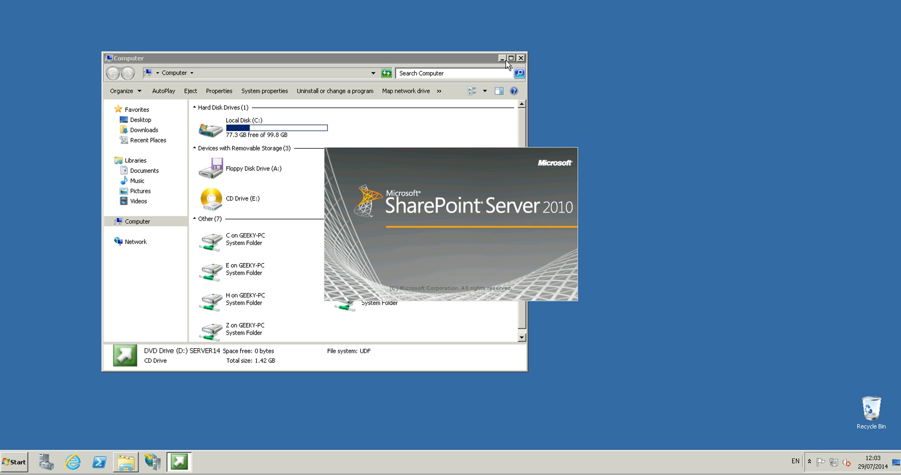
click(502, 58)
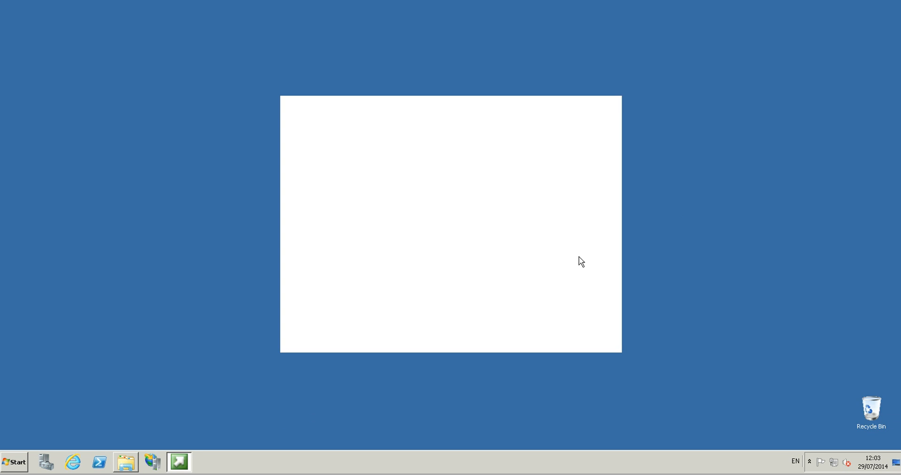
click(487, 256)
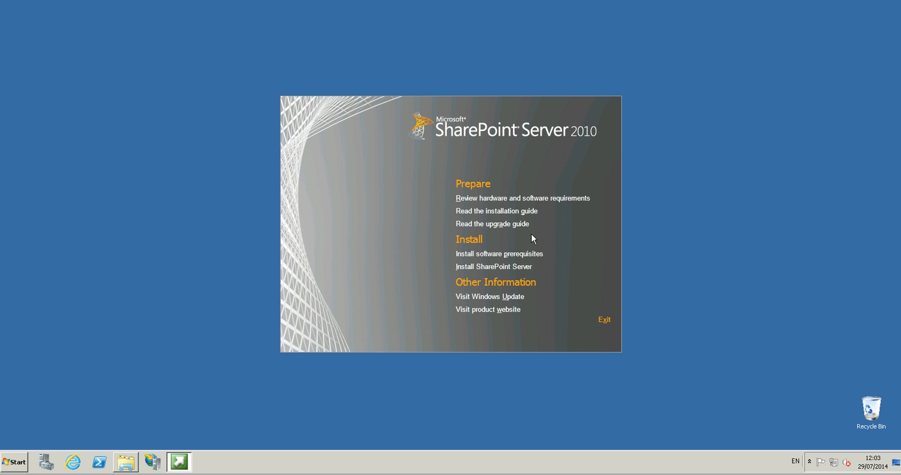
Install the software prerequisites with the SharePoint 2010 Products Preparation Tool, accepting the license terms.
click(481, 254)
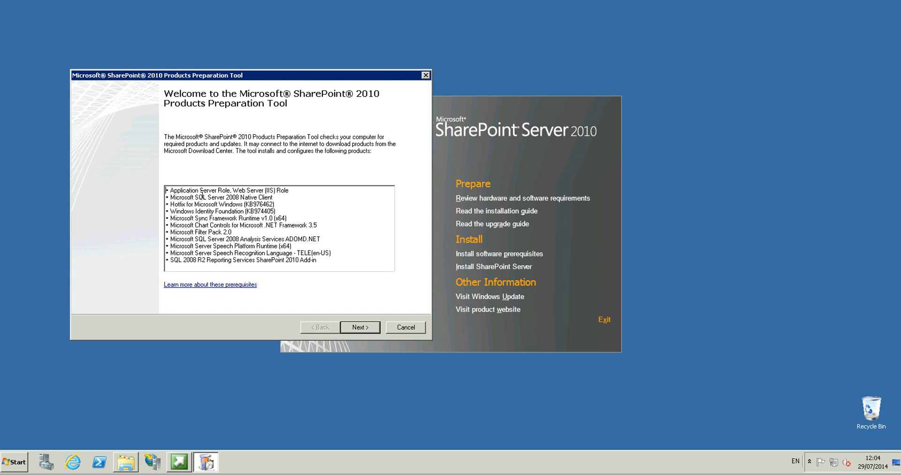
drag(322, 262, 164, 187)
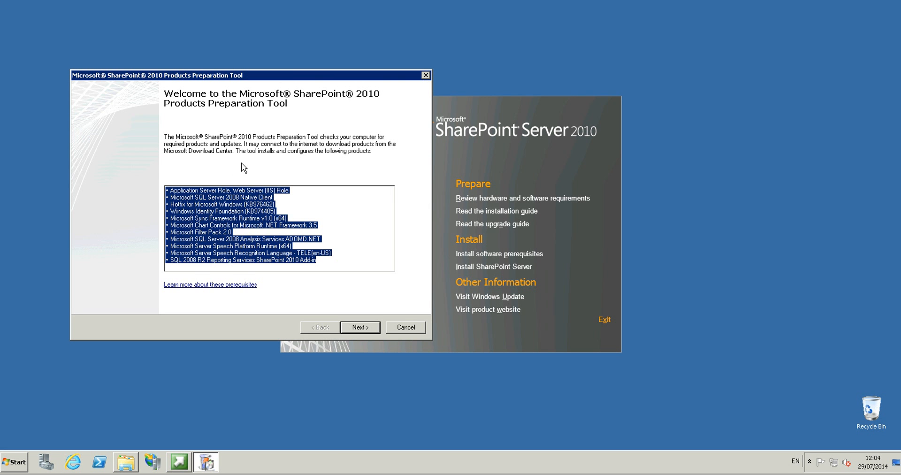
click(344, 264)
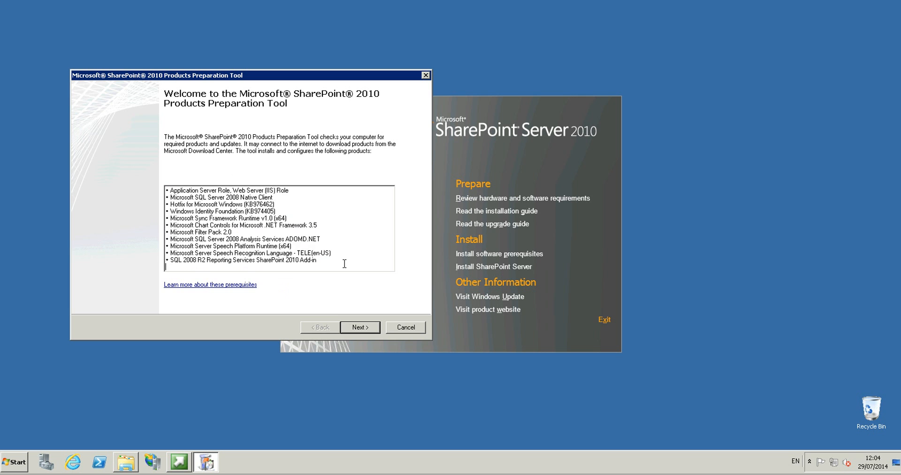
click(359, 327)
click(102, 303)
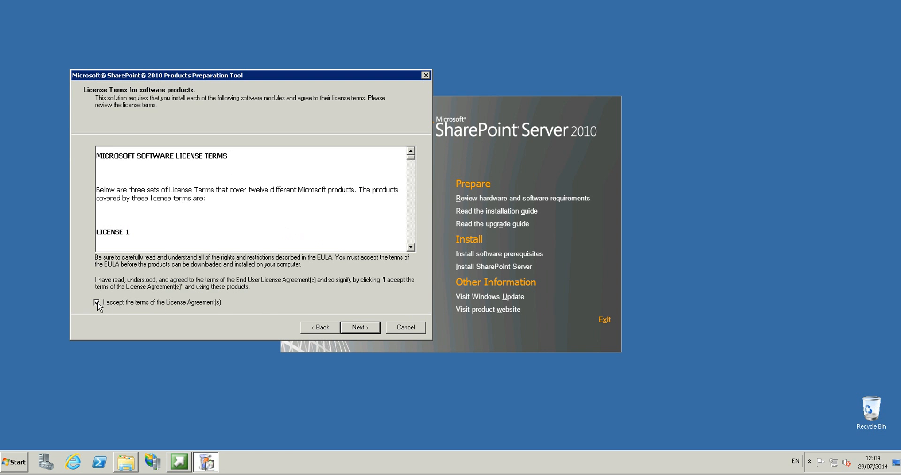
click(364, 325)
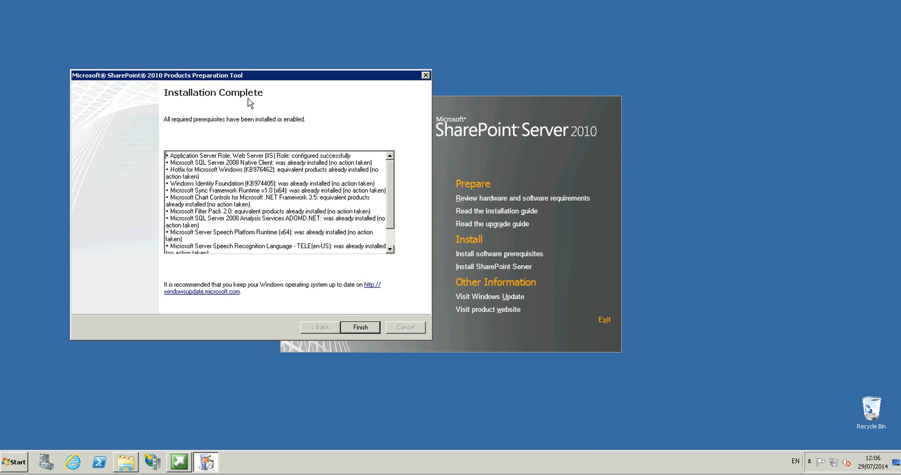
click(363, 327)
Install SharePoint Server as a server farm with the Complete server type, accepting the license agreement.
click(491, 272)
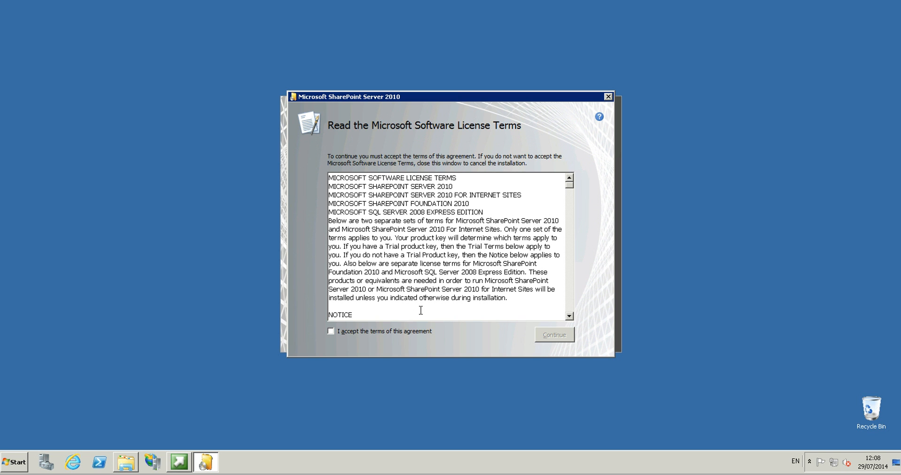
click(331, 330)
click(552, 334)
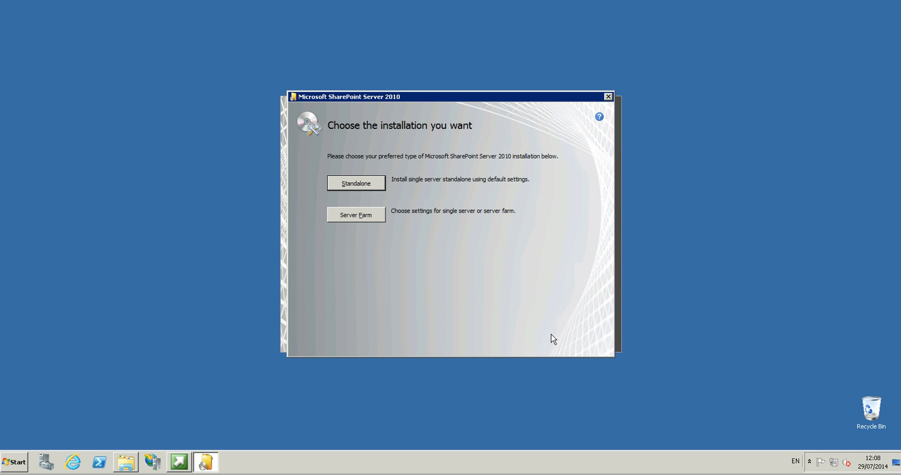
click(357, 216)
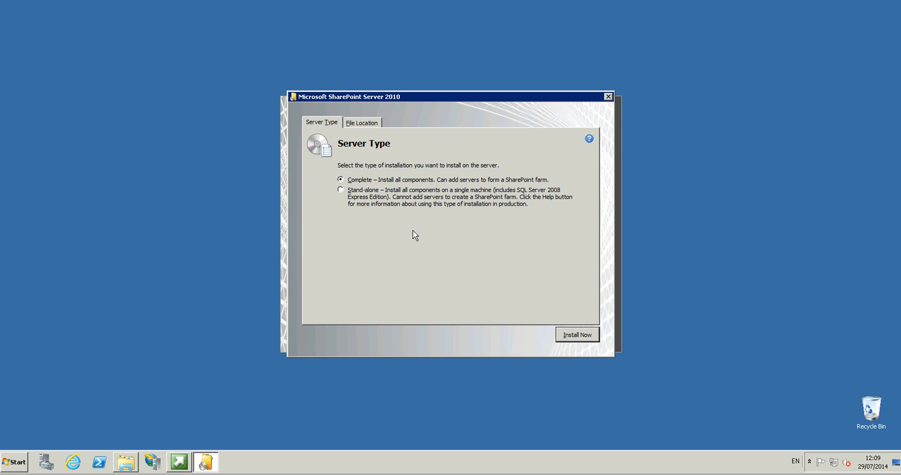
click(578, 335)
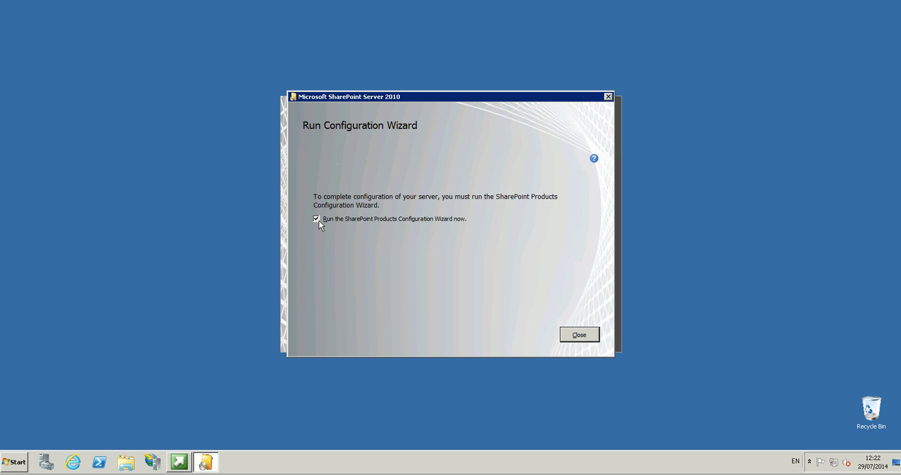
Run the SharePoint Products Configuration Wizard, allow the service restarts and choose to create a new server farm.
click(578, 335)
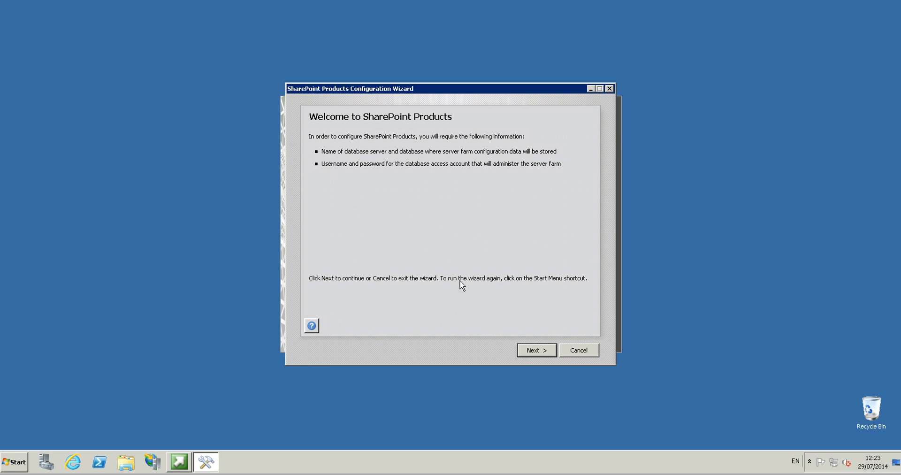
click(535, 350)
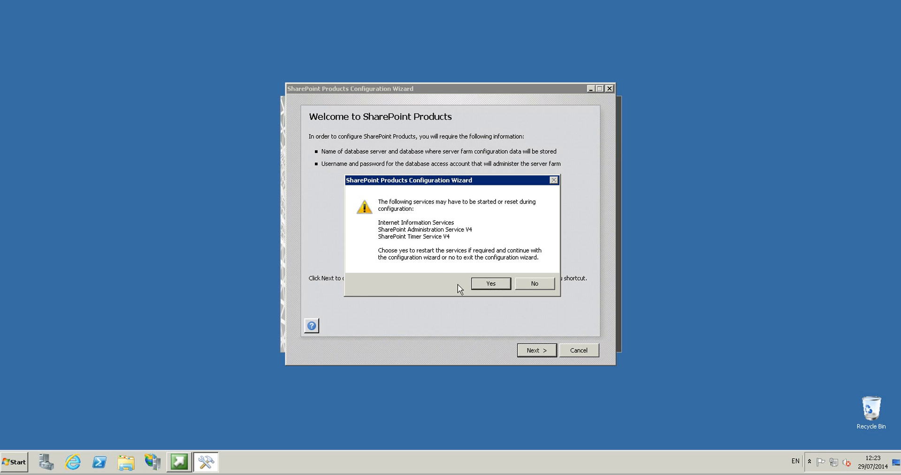
drag(429, 181, 426, 177)
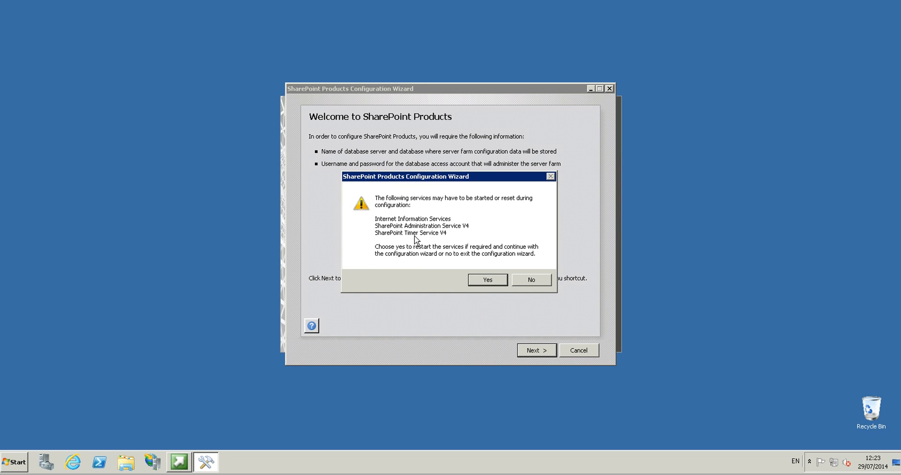
click(486, 280)
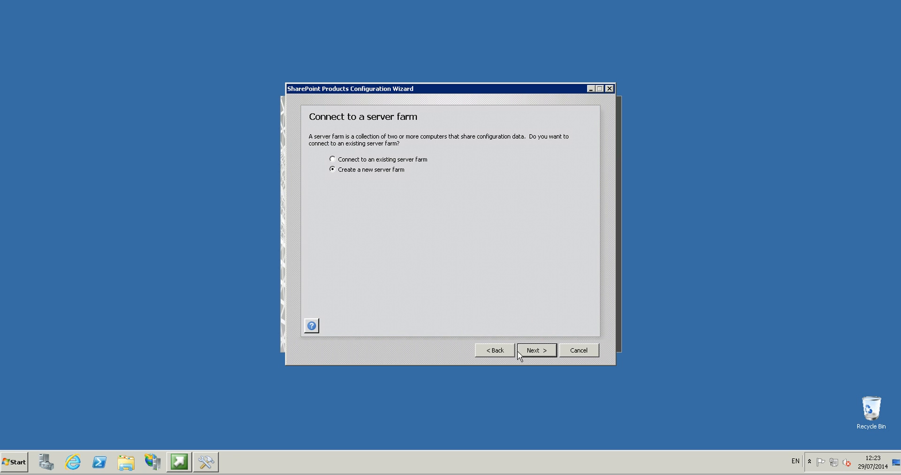
click(537, 351)
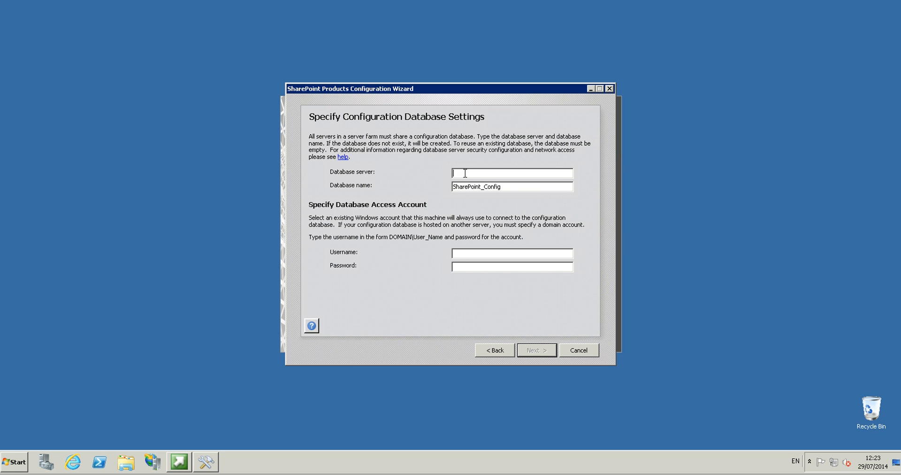
Set the configuration database server to SQL\SP01 and the database name to SharePoint_FarmConfig.
text(SQL\SP01)
drag(467, 174, 479, 173)
click(484, 186)
text(Farm_)
Specify nyc\SPfarm and its password as the database access account, and enter and confirm the farm passphrase.
click(468, 252)
text(nyc\SPfarm)
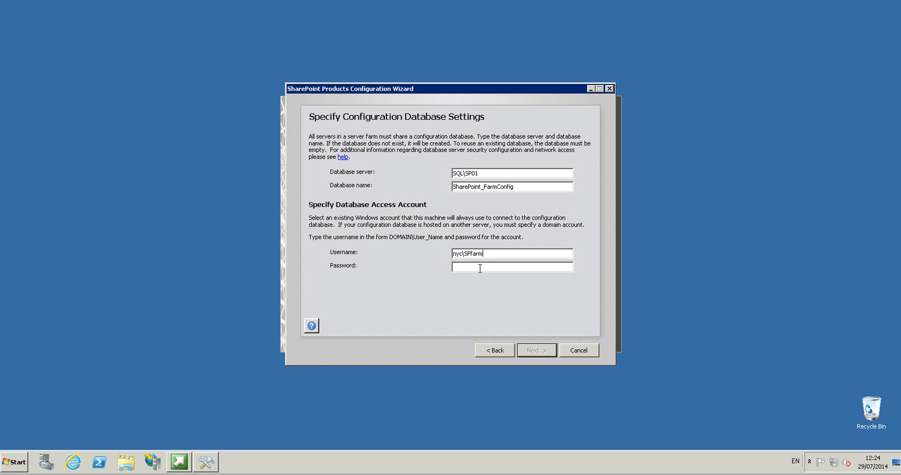
text(●●●●●●●●●●●●●●)
click(537, 353)
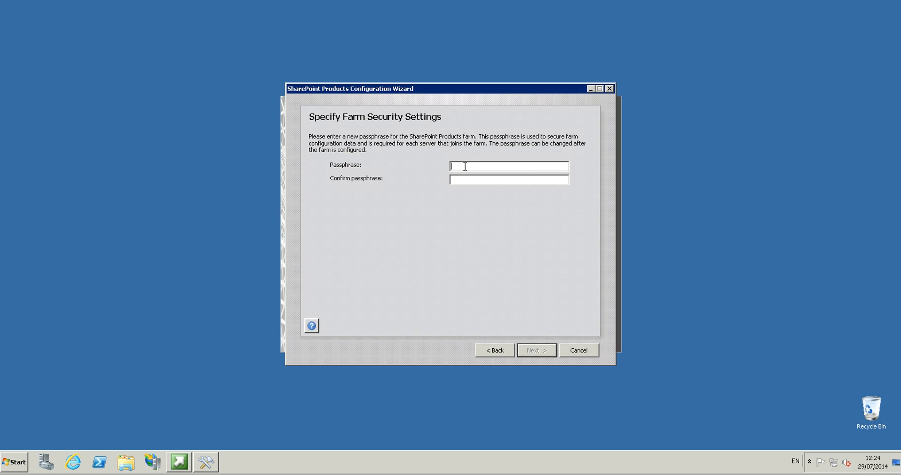
text(●●●●●●●●●●●●●●●●●●●●●●●●●●●●●●)
click(536, 350)
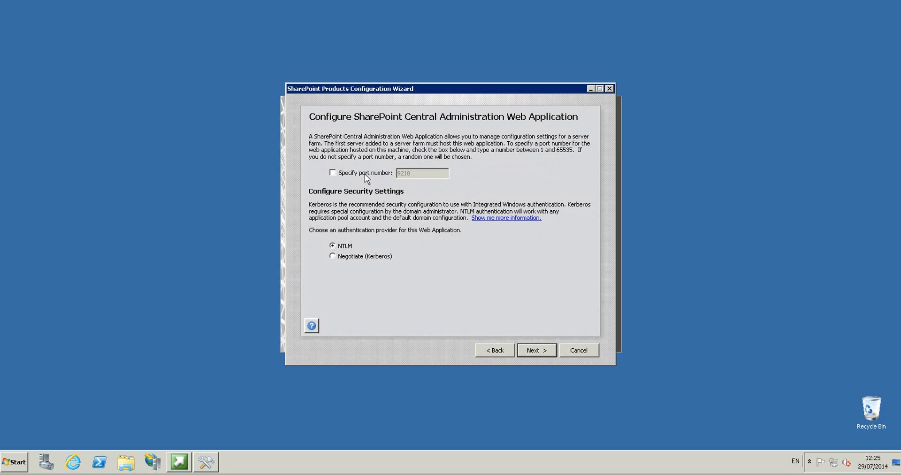
Set the Central Administration port number to 2010 with NTLM authentication, and apply the configuration settings through to the wizard's end.
click(332, 173)
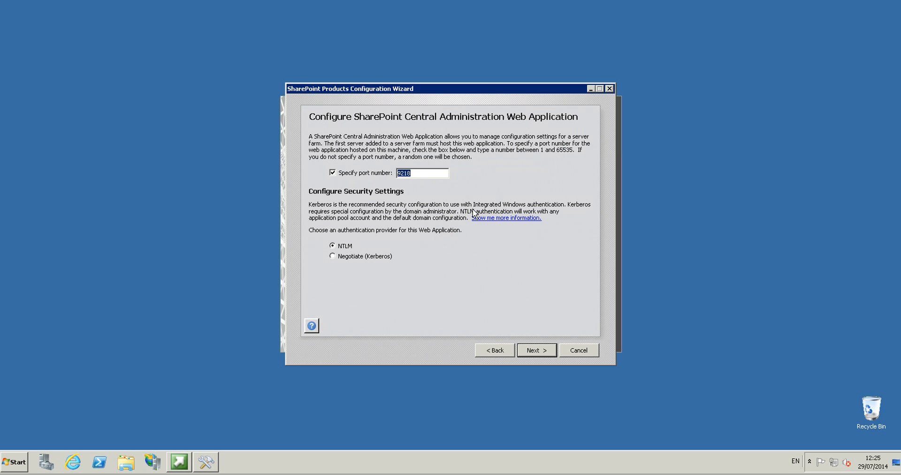
text(2010)
click(537, 352)
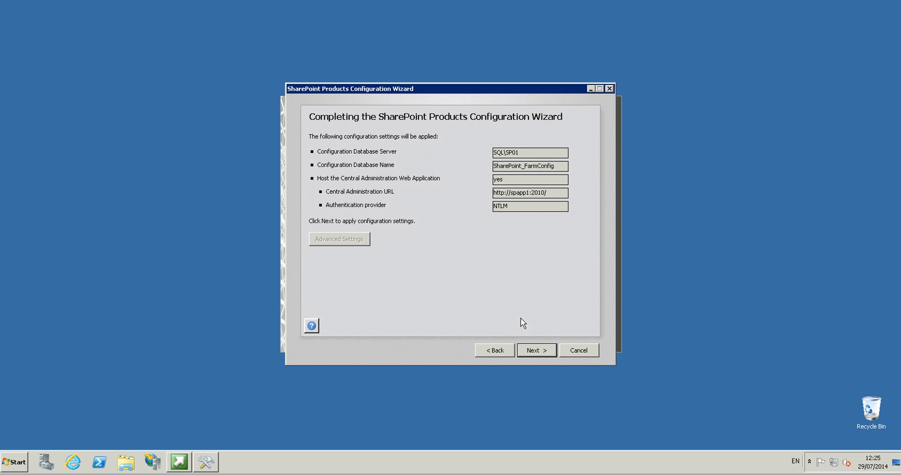
click(537, 350)
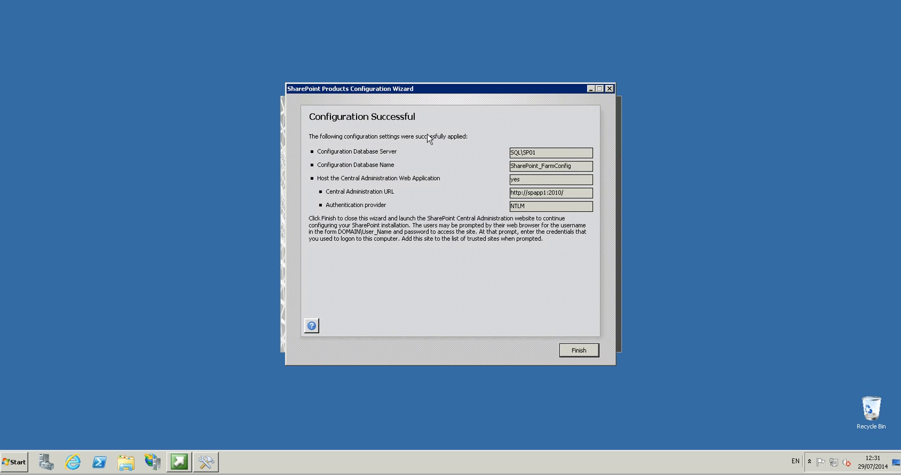
click(576, 352)
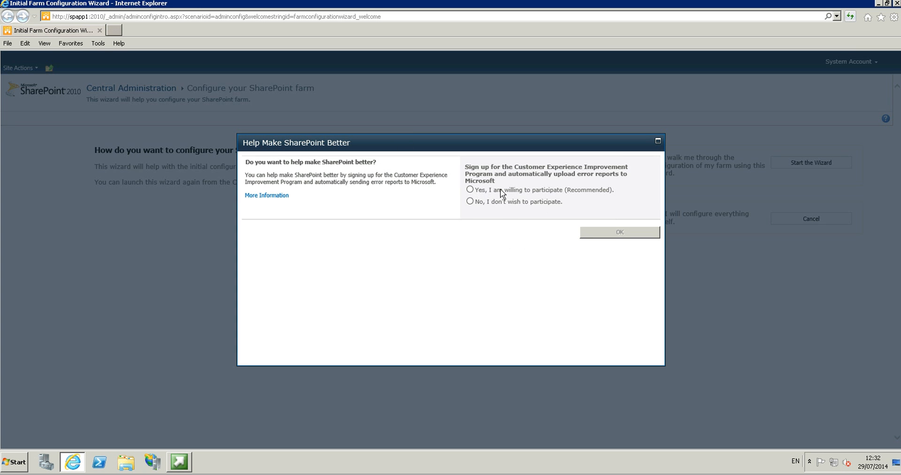
Decline the Customer Experience Improvement Program and choose to configure the farm manually instead of using the wizard.
click(470, 202)
click(622, 240)
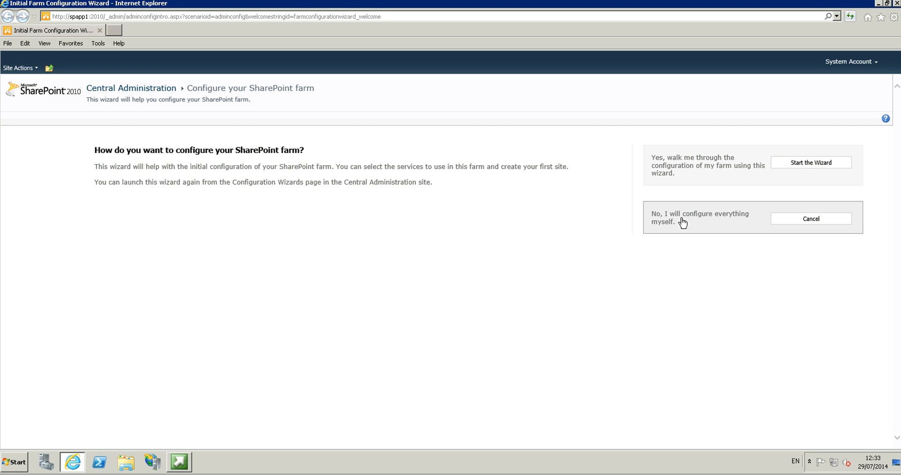
click(811, 221)
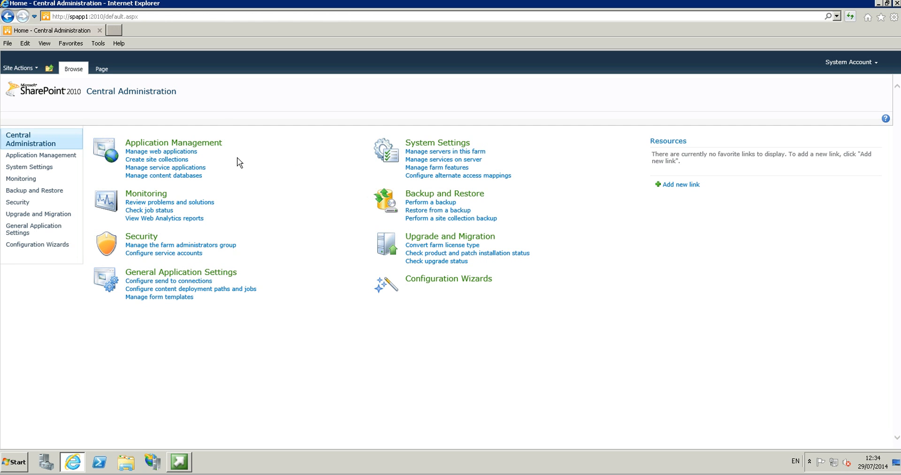
Examine the farm's web applications and service applications, returning to the Central Administration home page.
click(164, 152)
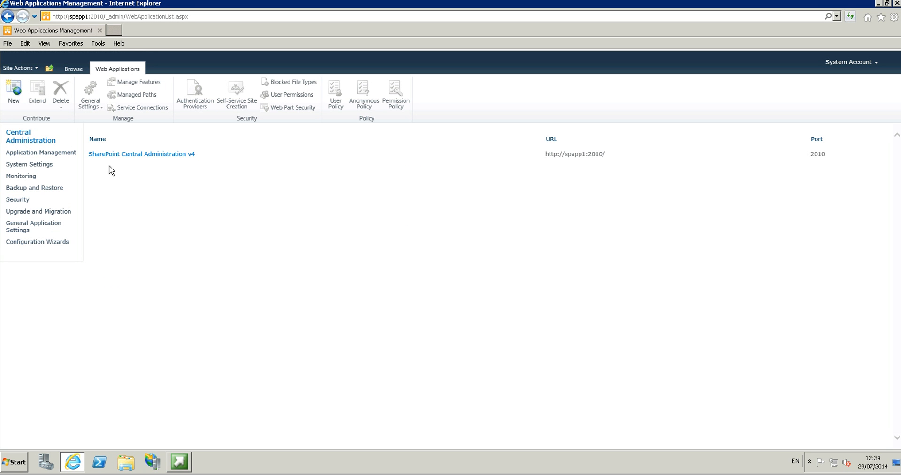
click(42, 140)
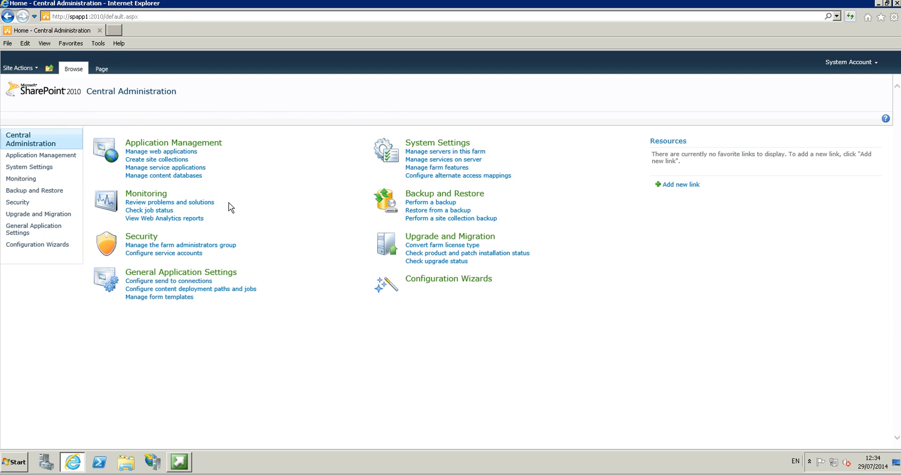
click(166, 168)
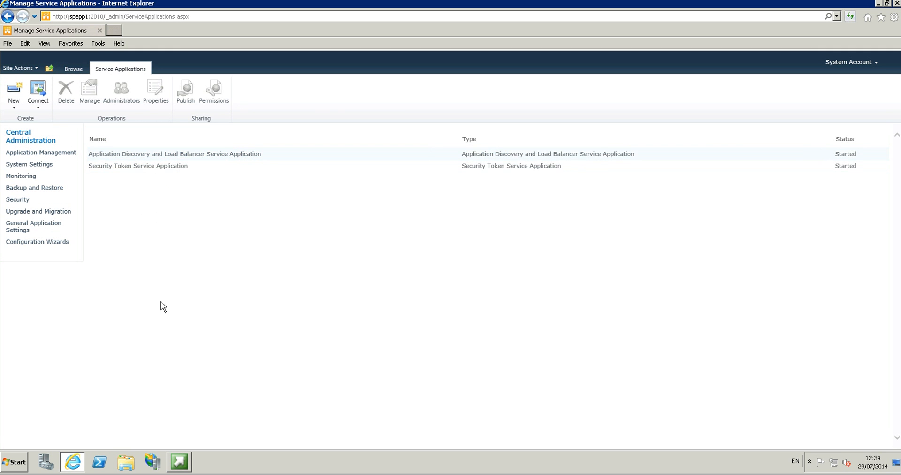
click(14, 136)
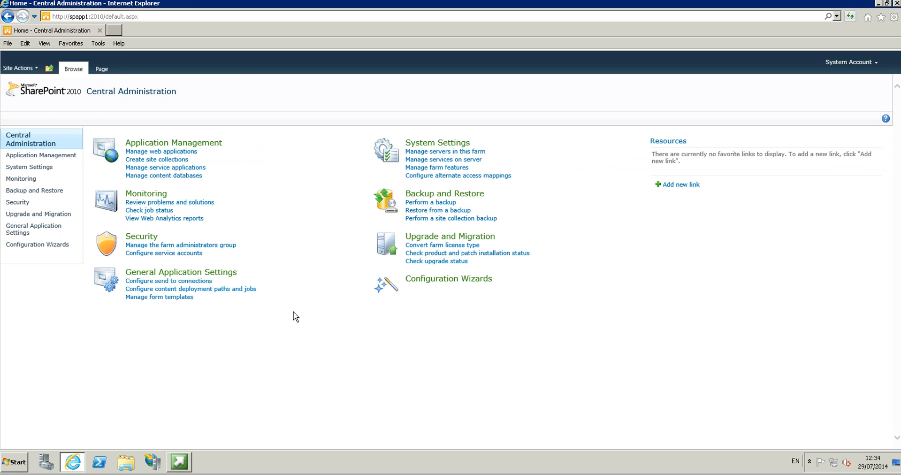